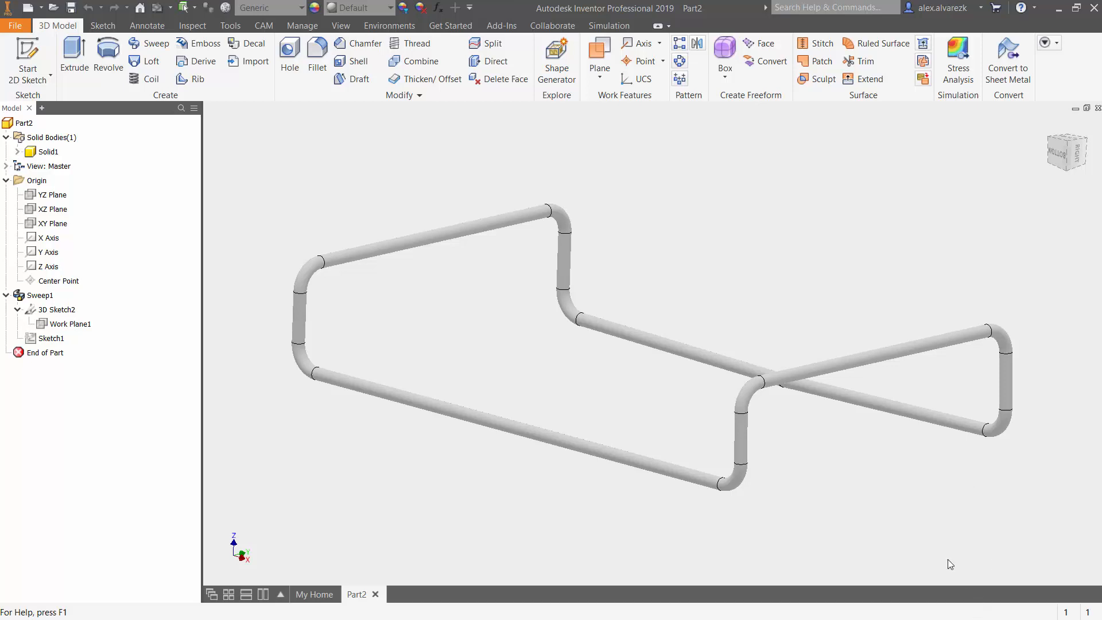
- Start a new blank part and begin a 3D sketch in it
left_click(41, 8)
left_click(56, 82)
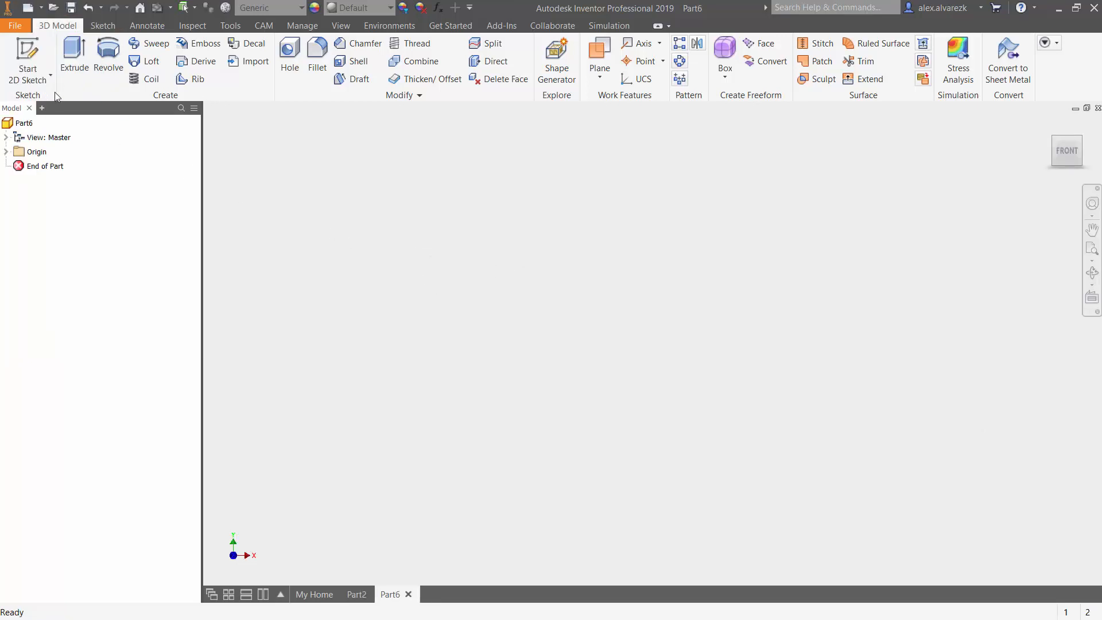
left_click(50, 76)
left_click(53, 129)
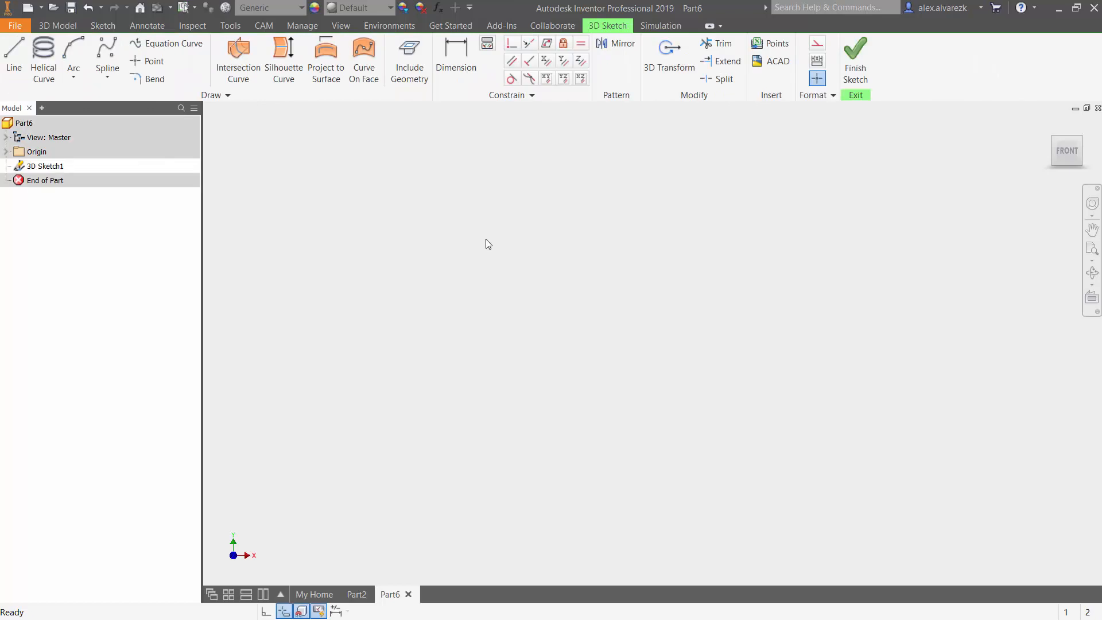
- Draw the first two line segments from the origin: 1 in rise and 3 in run at 90°
left_click(13, 56)
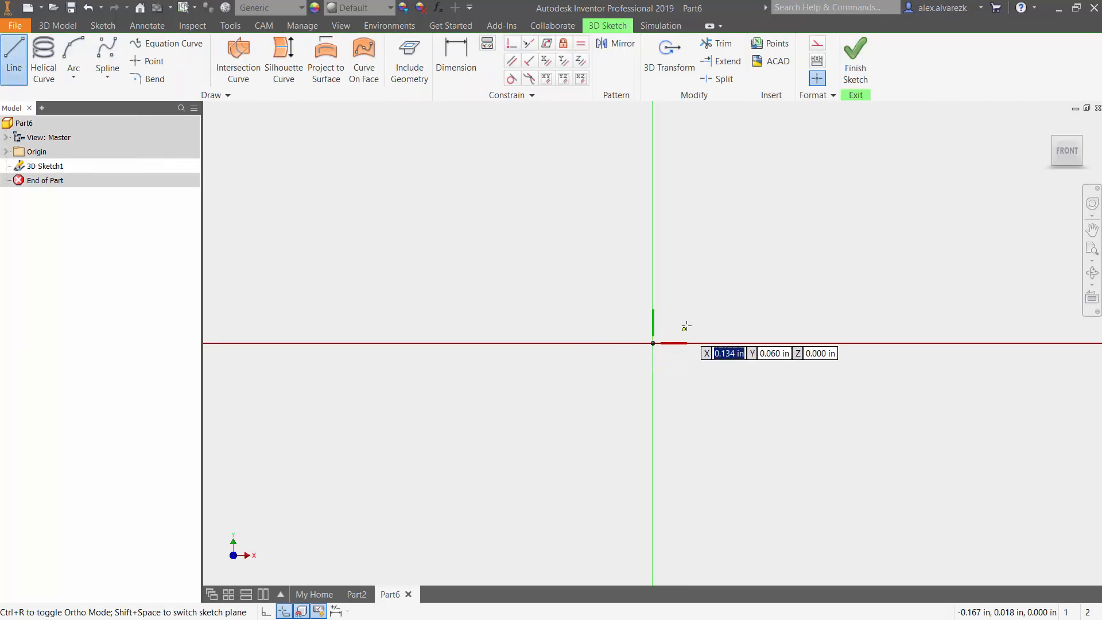
mouse_move(684, 325)
middle_mouse_down("shift")
mouse_move(700, 284)
mouse_move(692, 308)
middle_mouse_up("shift")
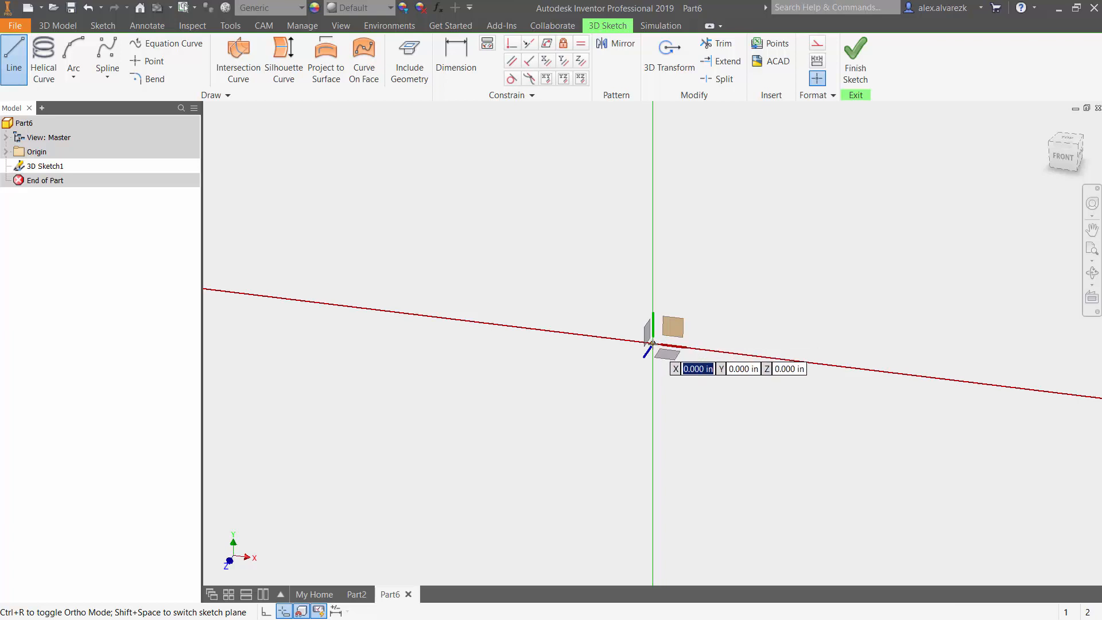
left_click(652, 345)
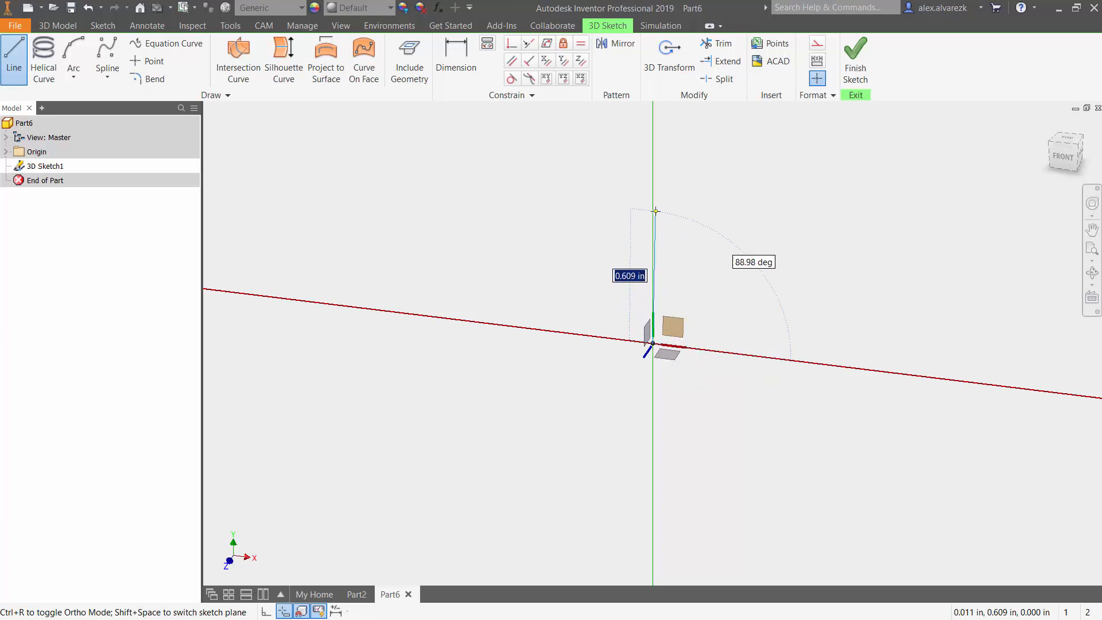
type("1")
key("Tab")
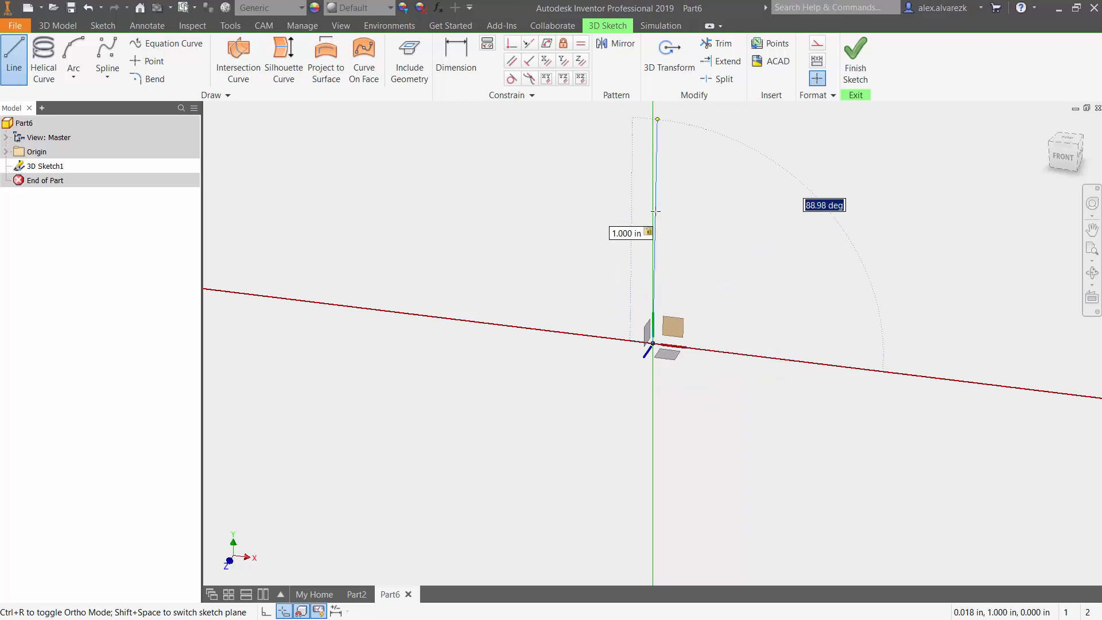
type("90")
key("Return")
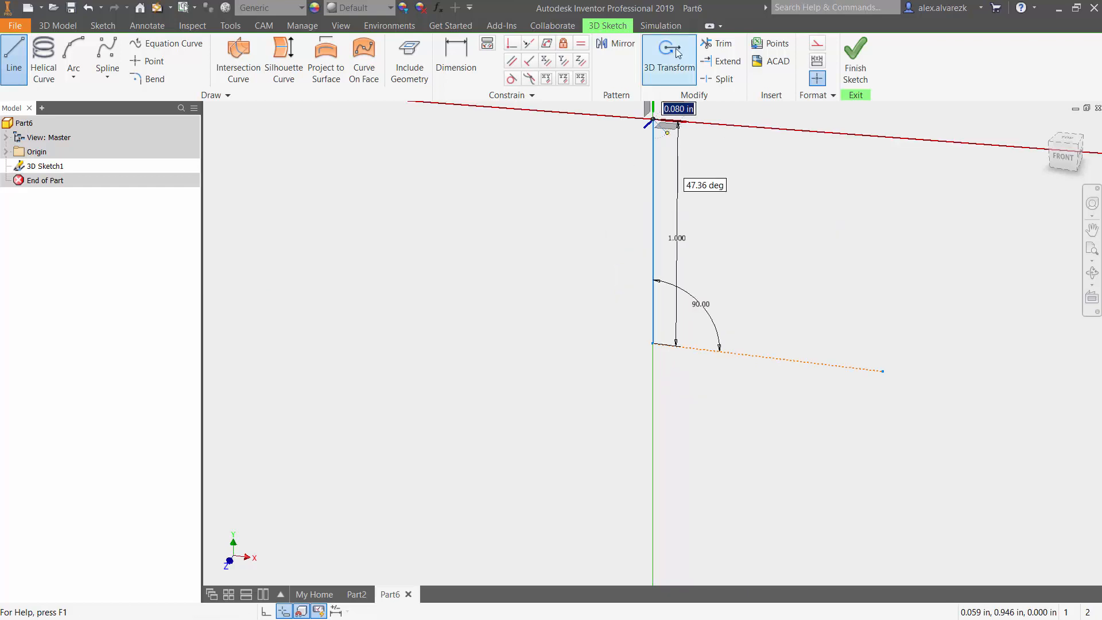
scroll(744, 205, "down", 3)
middle_click_drag(718, 222, 592, 226)
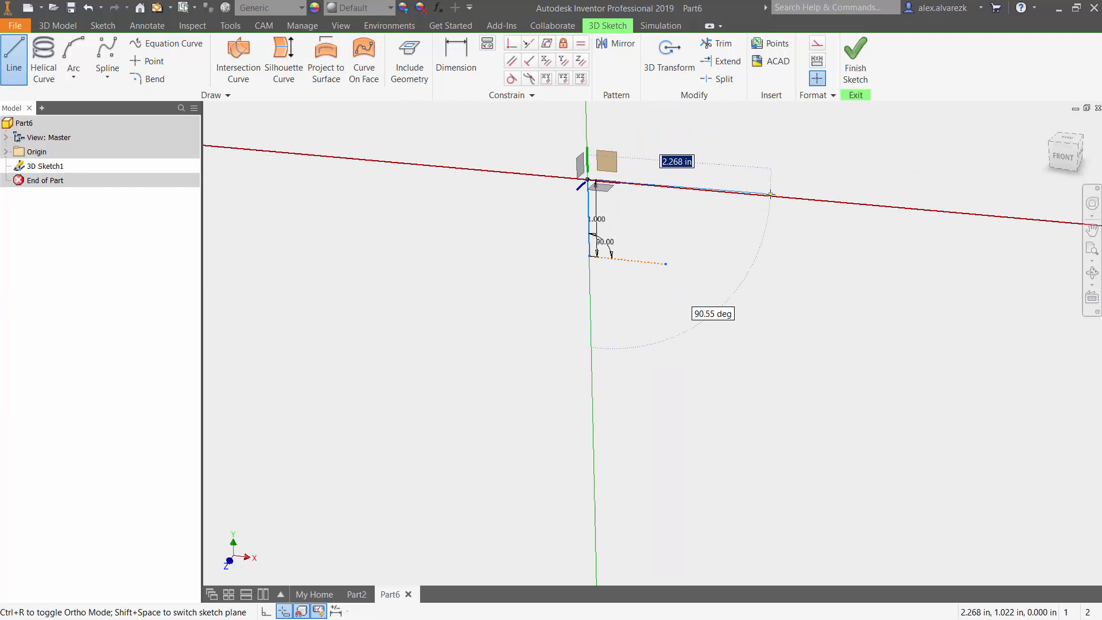
type("3")
key("Tab")
type("90")
key("Return")
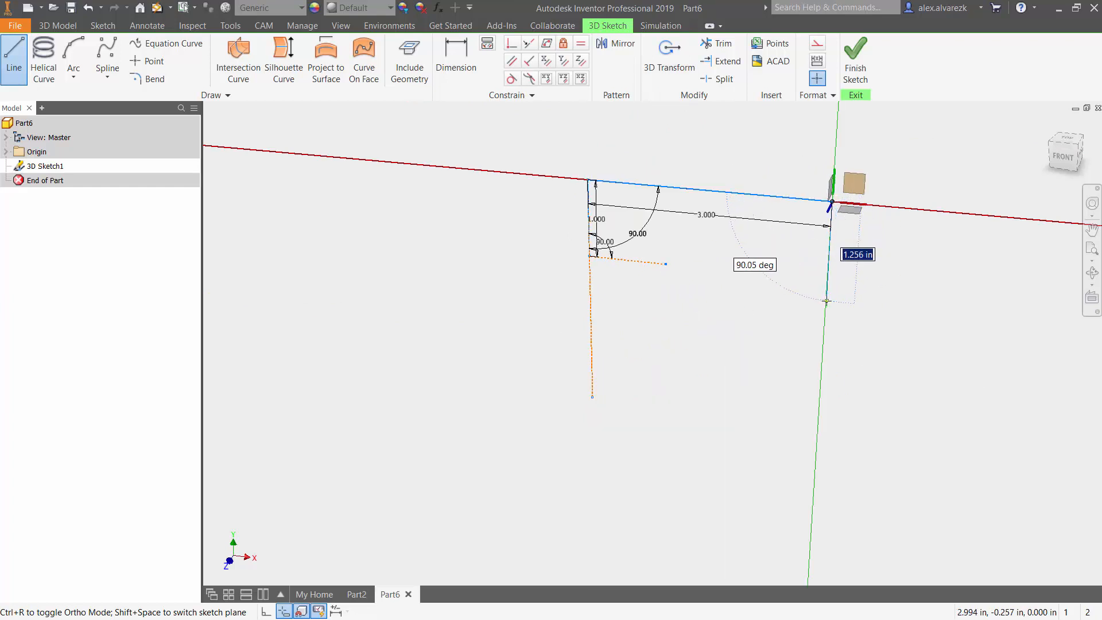
type("1")
- Continue the path with a 1 in drop and a 2.5 in leg at 90°, then end the line
key("Tab")
type("90")
key("Return")
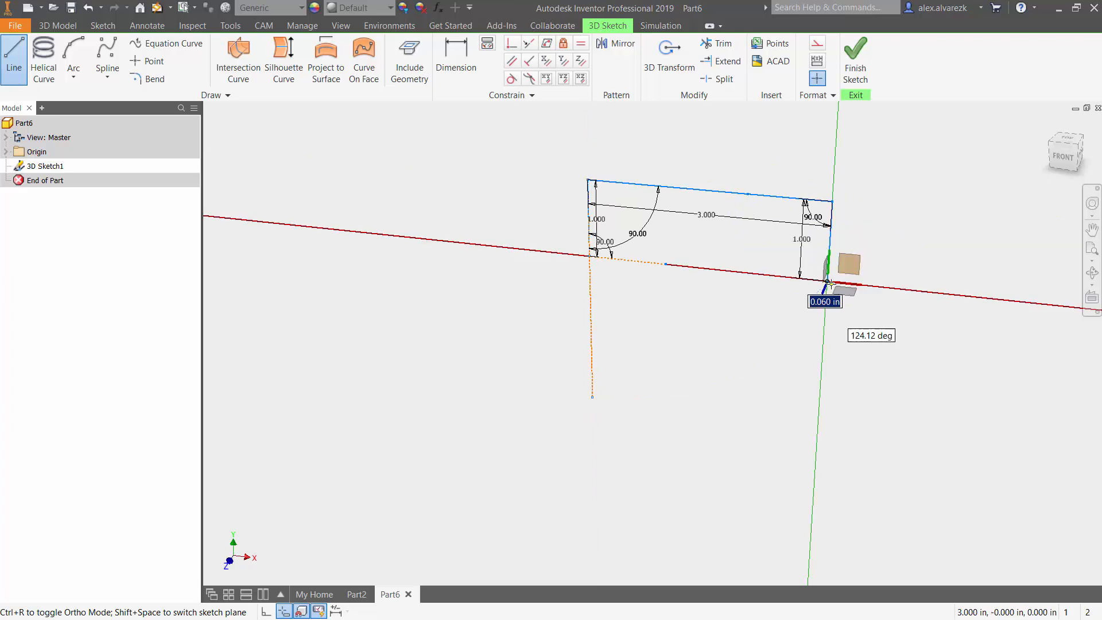
mouse_move(871, 325)
middle_mouse_down("shift")
mouse_move(736, 339)
mouse_move(783, 361)
mouse_move(756, 345)
mouse_move(791, 342)
middle_mouse_up("shift")
type("2.5")
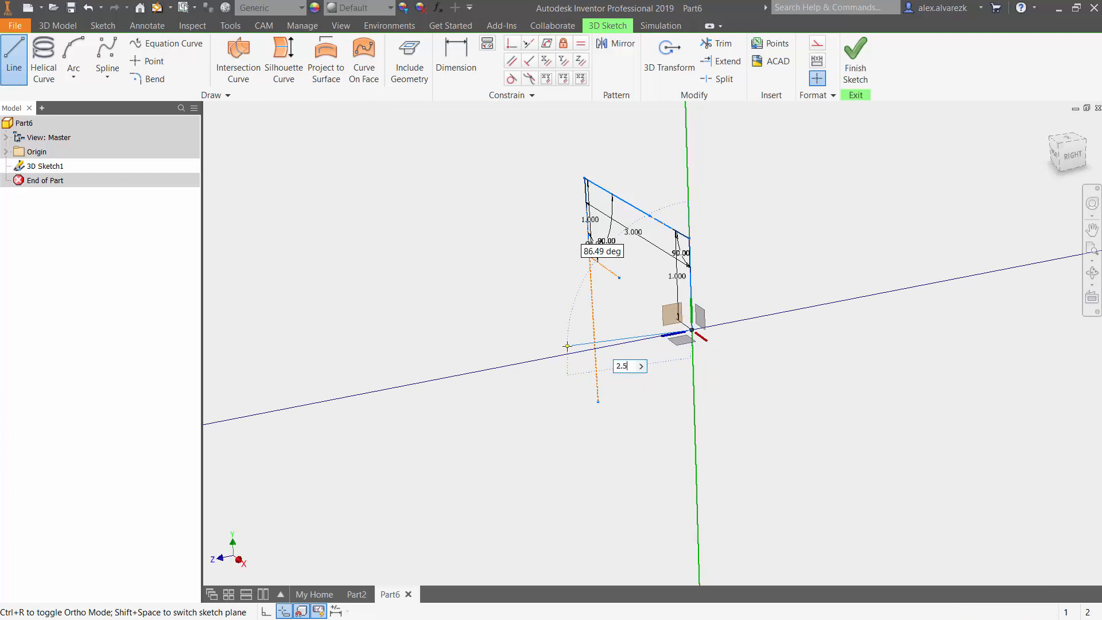
key("Tab")
type("90")
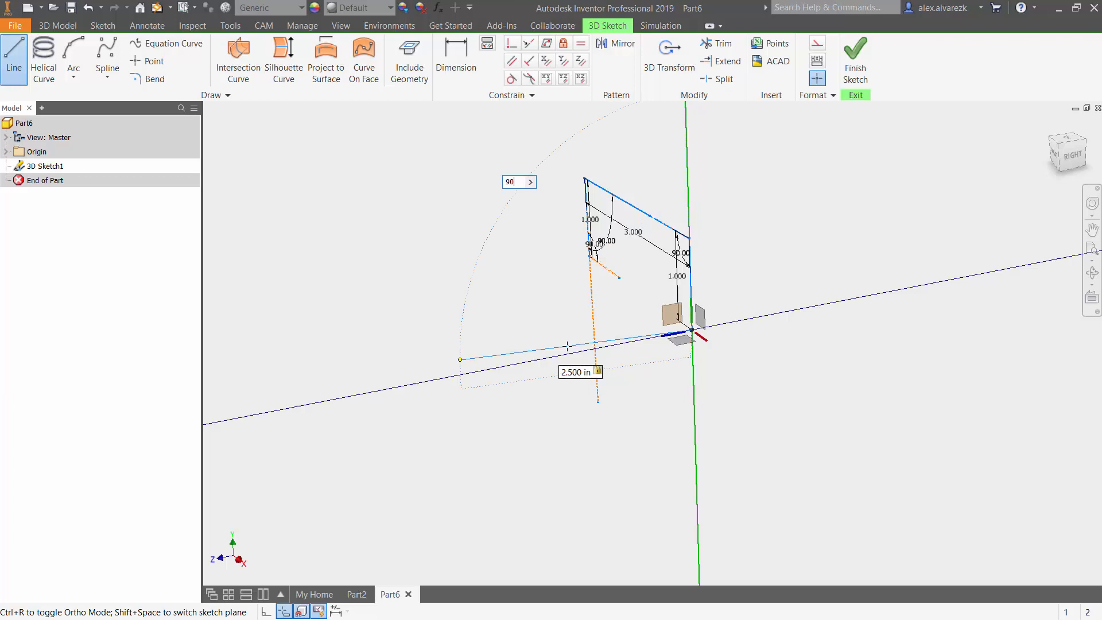
key("Return")
key("Escape")
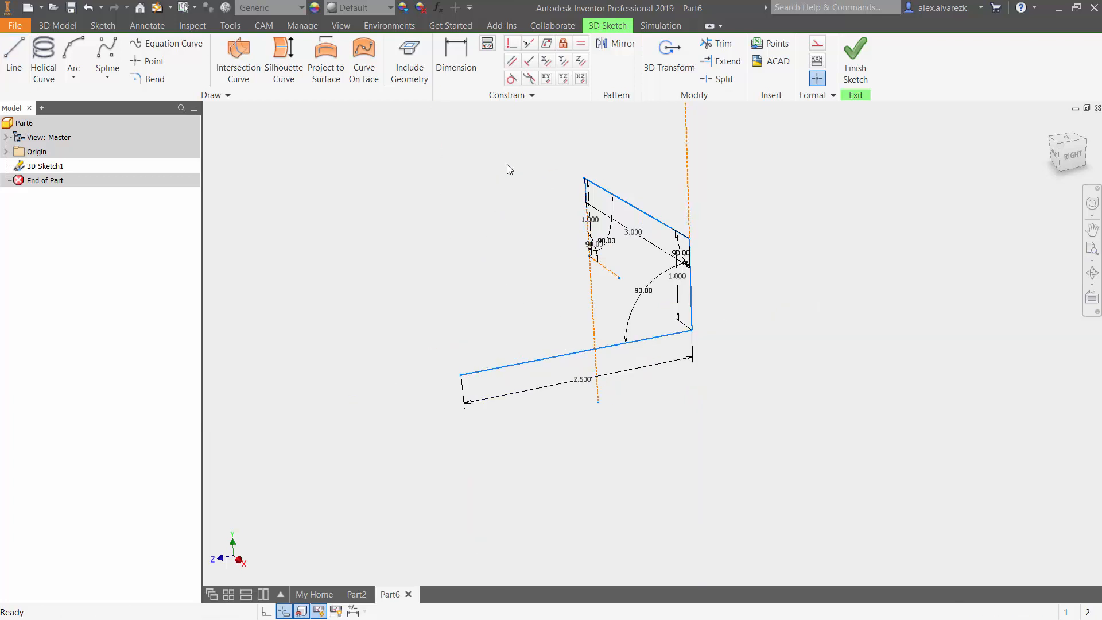
- Add a 2.500 in leg from the path's starting corner on the other drawing plane
mouse_move(483, 242)
middle_mouse_down("shift")
mouse_move(533, 243)
mouse_move(535, 293)
mouse_move(558, 293)
middle_mouse_up("shift")
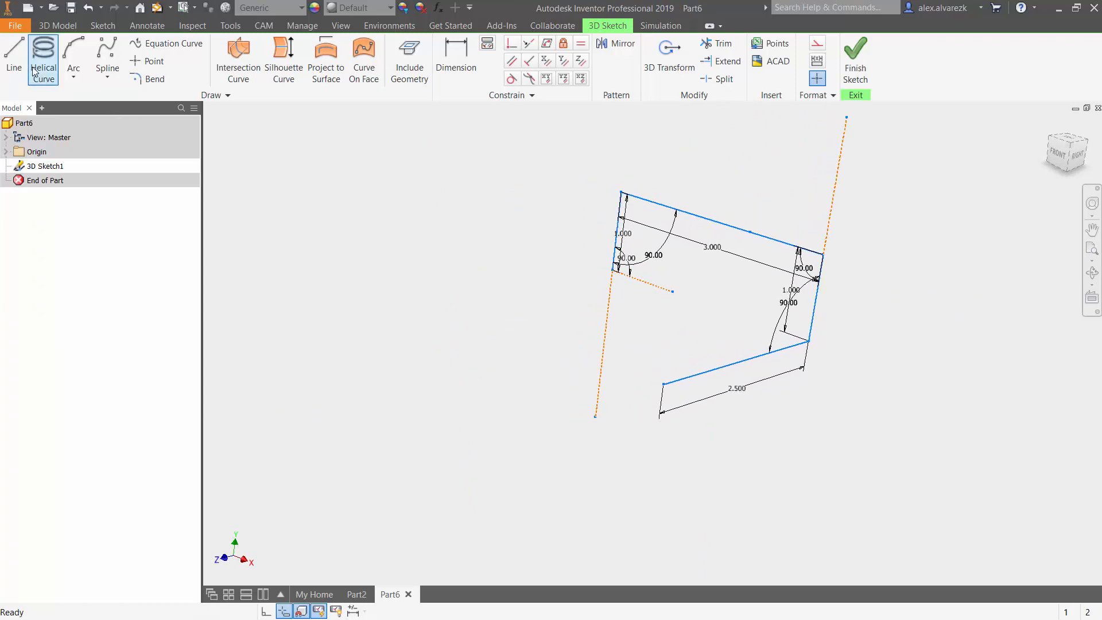
left_click(14, 55)
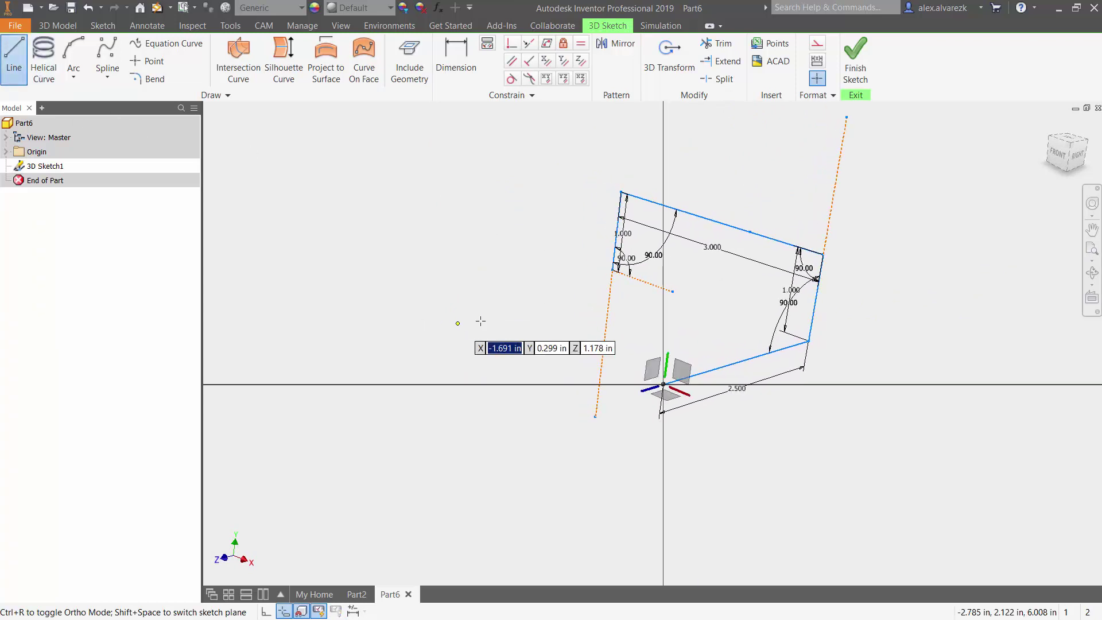
left_click(613, 270)
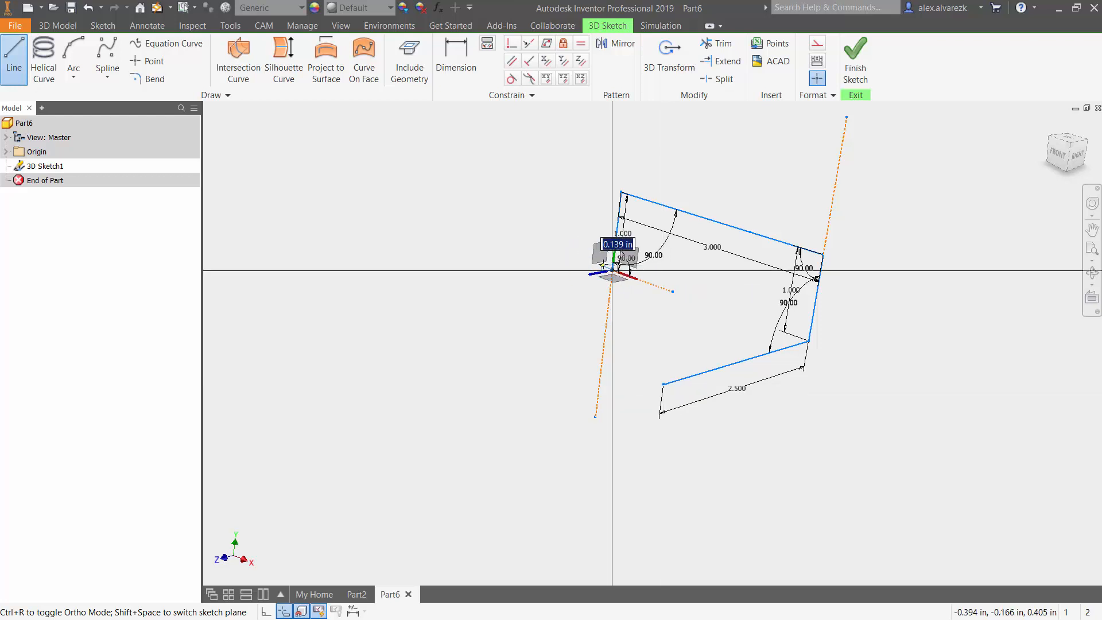
left_click(599, 254)
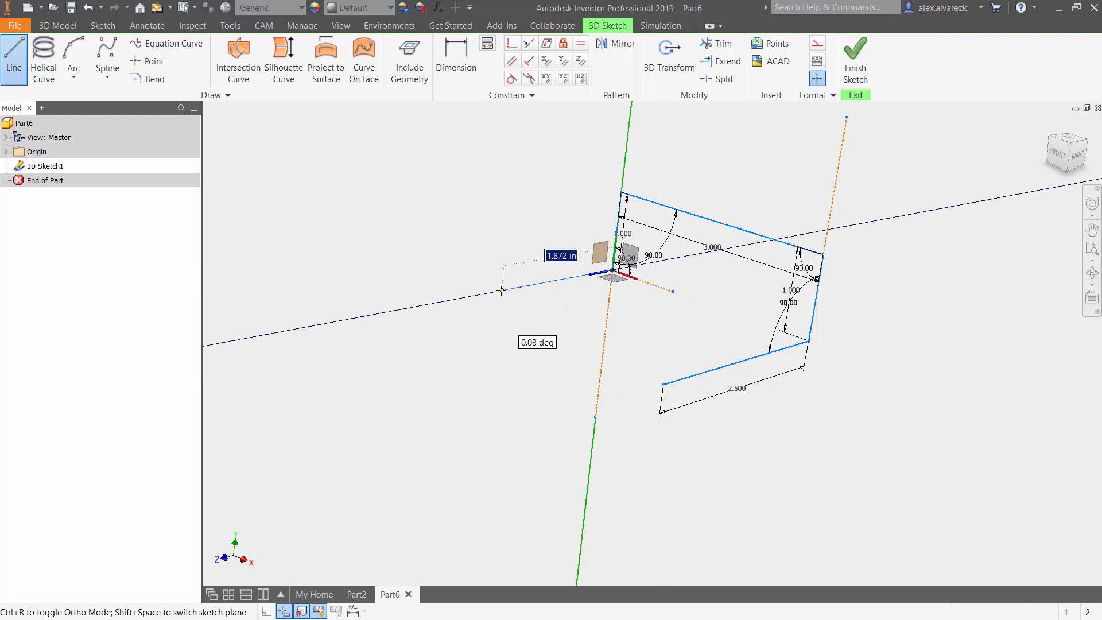
type("2.5")
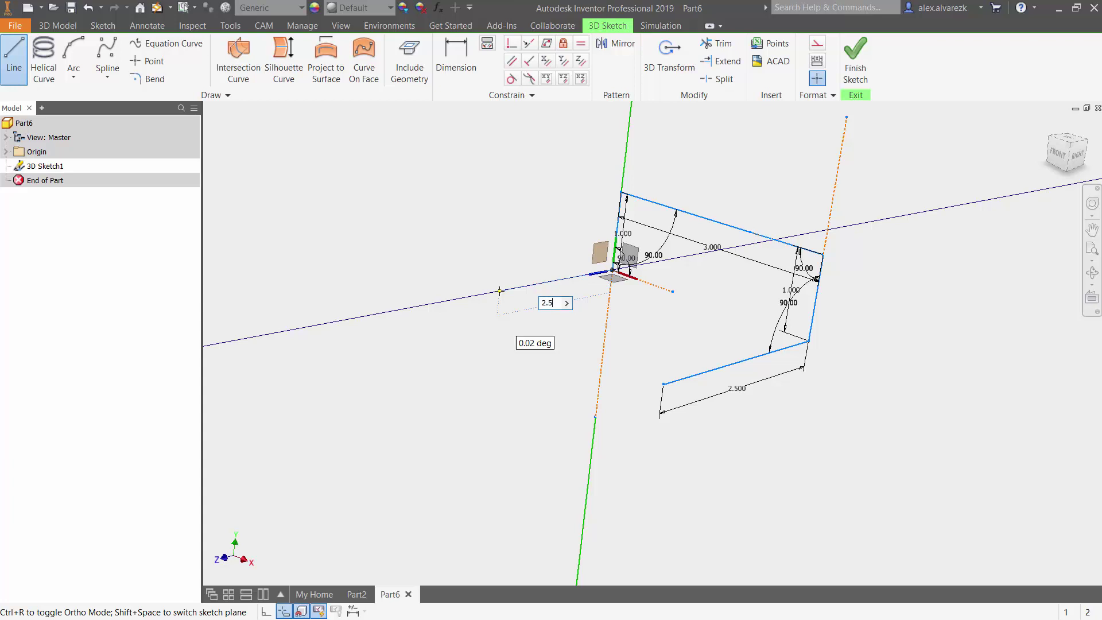
key("Tab")
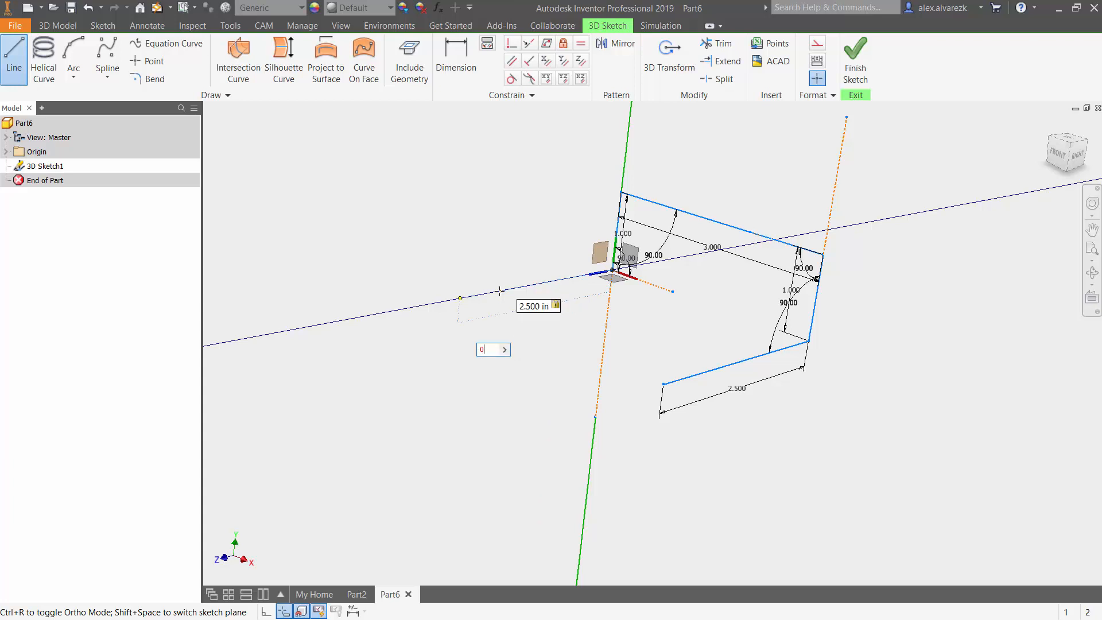
key("Return")
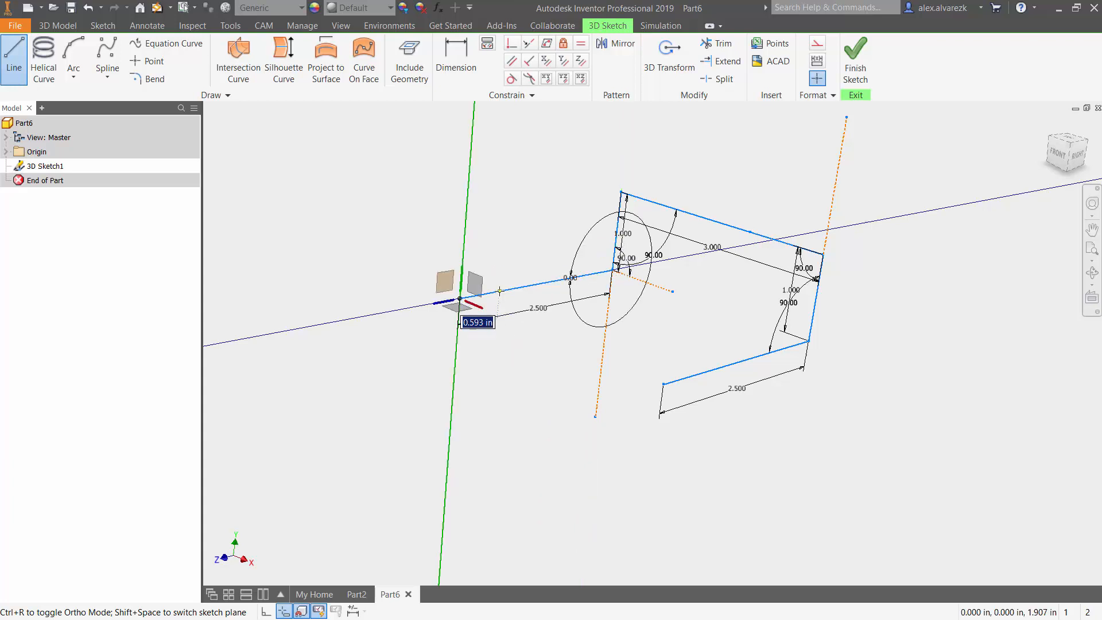
key("Escape")
mouse_move(464, 270)
middle_mouse_down("shift")
mouse_move(546, 261)
mouse_move(652, 290)
mouse_move(612, 306)
middle_mouse_up("shift")
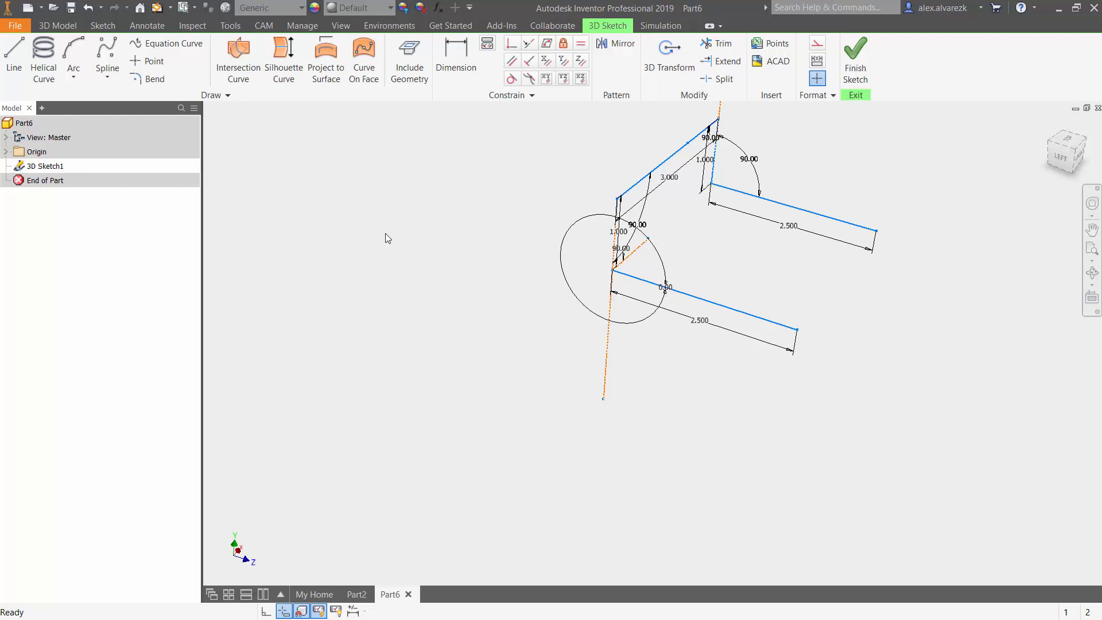
- Apply 0.250 in bends at the lower and top corners of the path
left_click(164, 81)
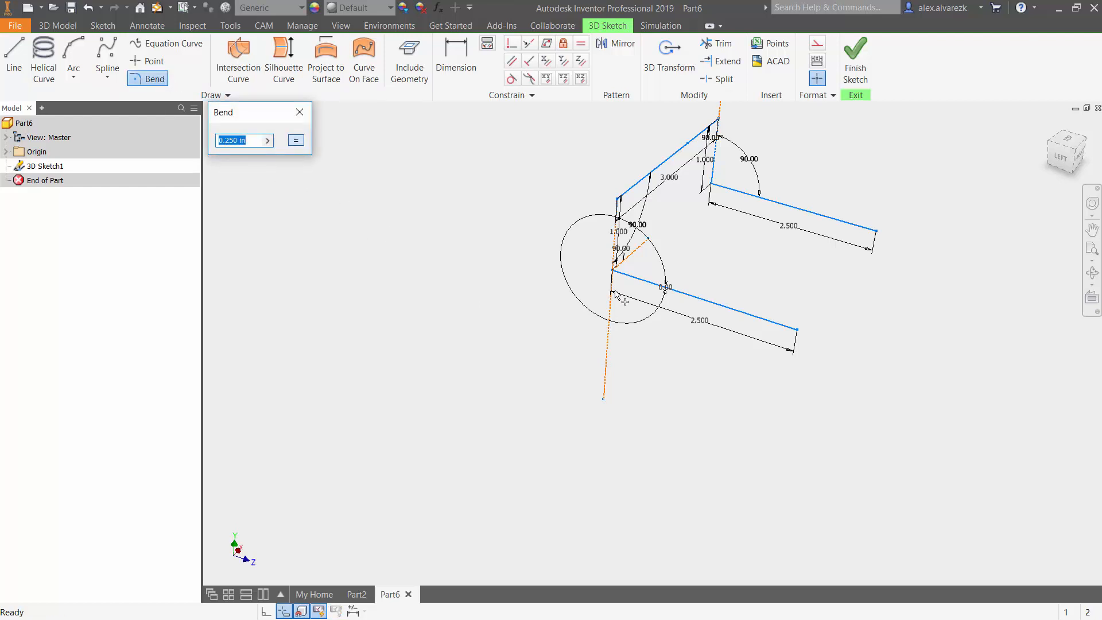
scroll(623, 293, "up", 2)
scroll(616, 274, "up", 3)
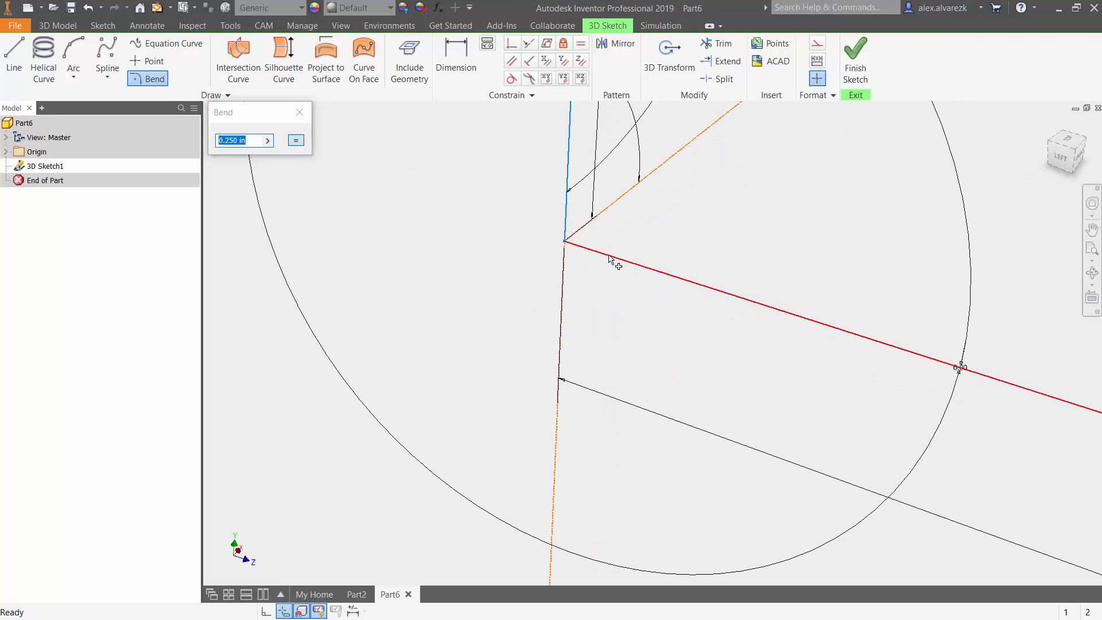
left_click(617, 266)
left_click(575, 215)
scroll(478, 227, "down", 3)
scroll(534, 225, "up", 1)
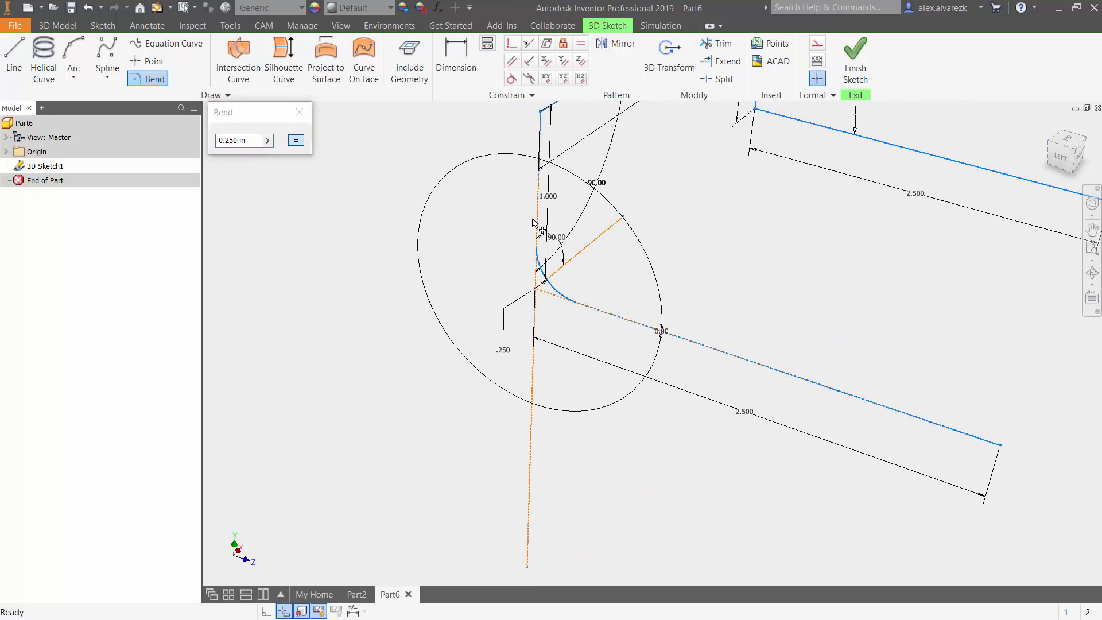
scroll(586, 130, "down", 3)
scroll(589, 125, "up", 4)
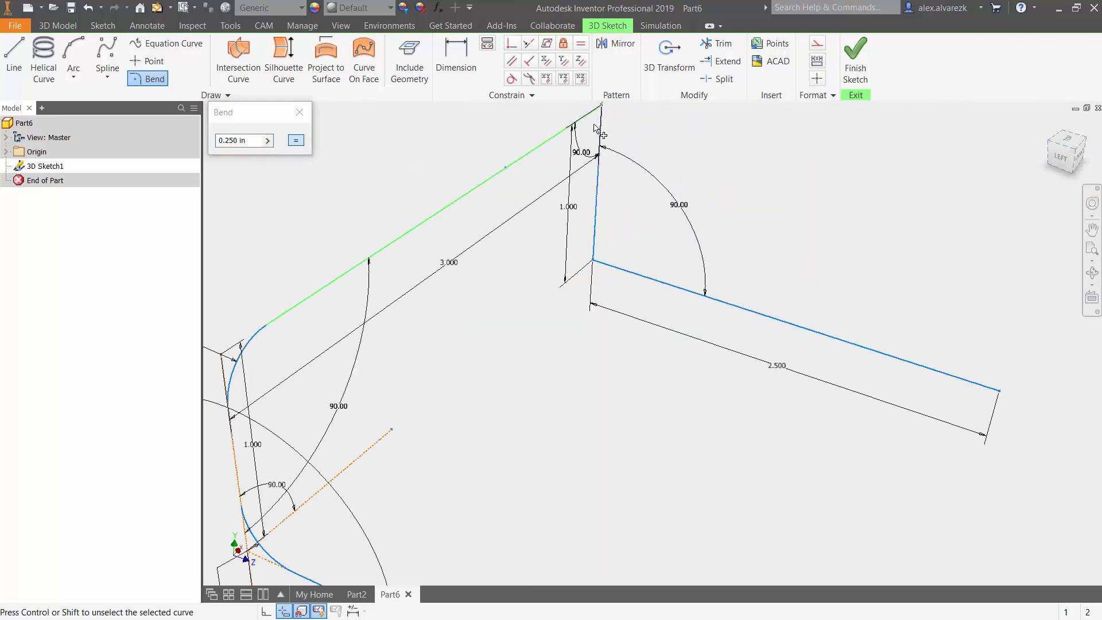
left_click(597, 129)
scroll(596, 130, "down", 2)
scroll(473, 173, "down", 1)
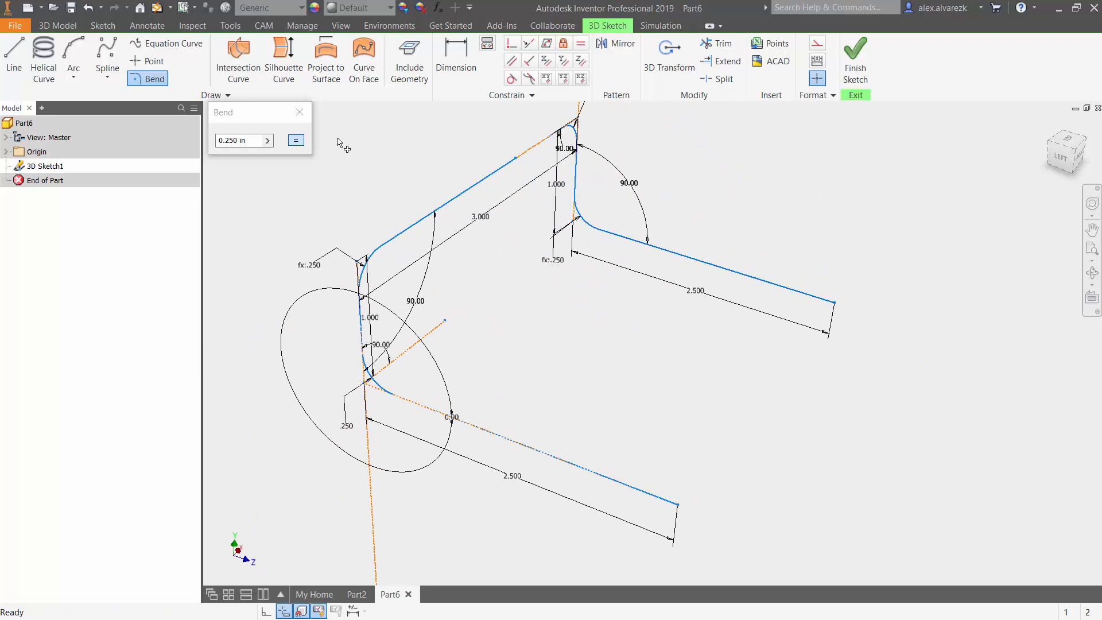
left_click(300, 112)
scroll(416, 167, "down", 2)
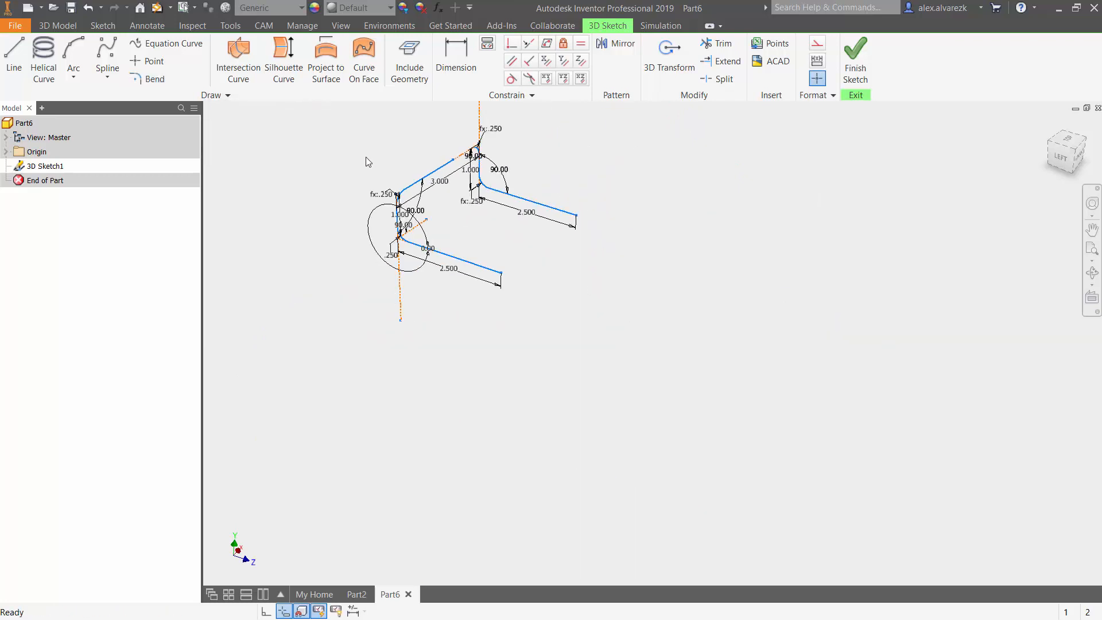
middle_click_drag(365, 161, 386, 182)
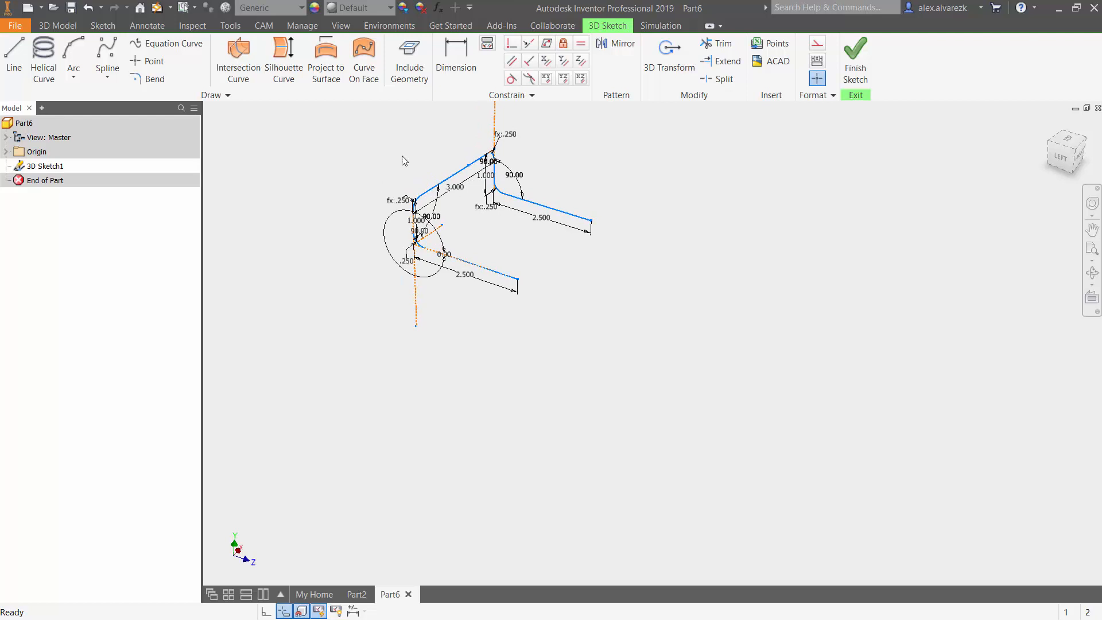
- Finish the 3D sketch and place a work plane normal to the path at its endpoint
left_click(855, 57)
left_click(600, 71)
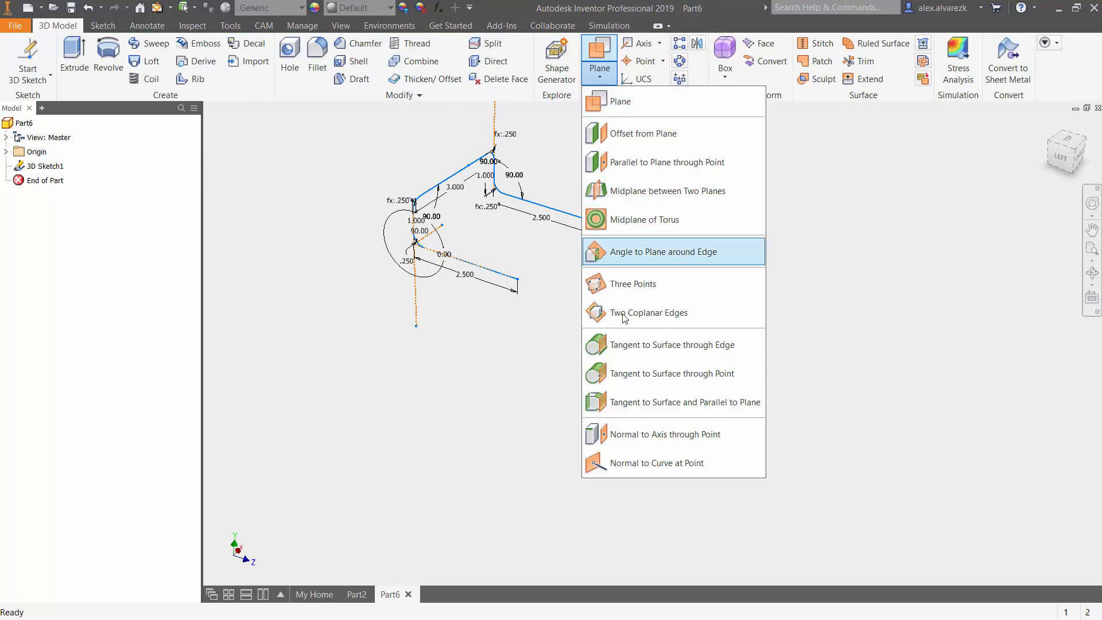
left_click(637, 464)
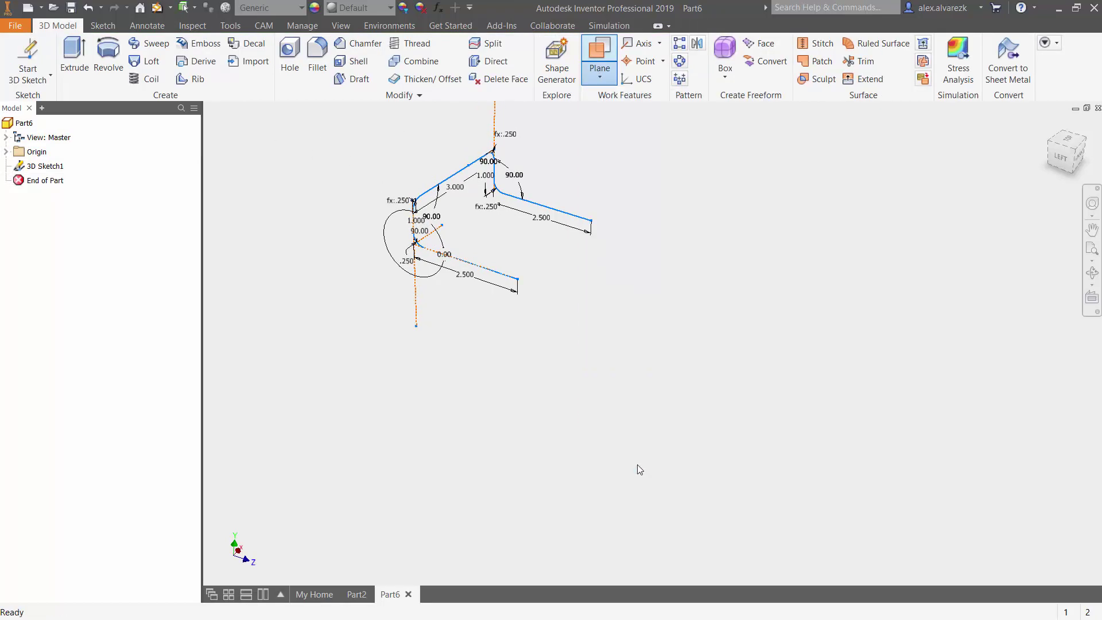
left_click(512, 281)
left_click(517, 280)
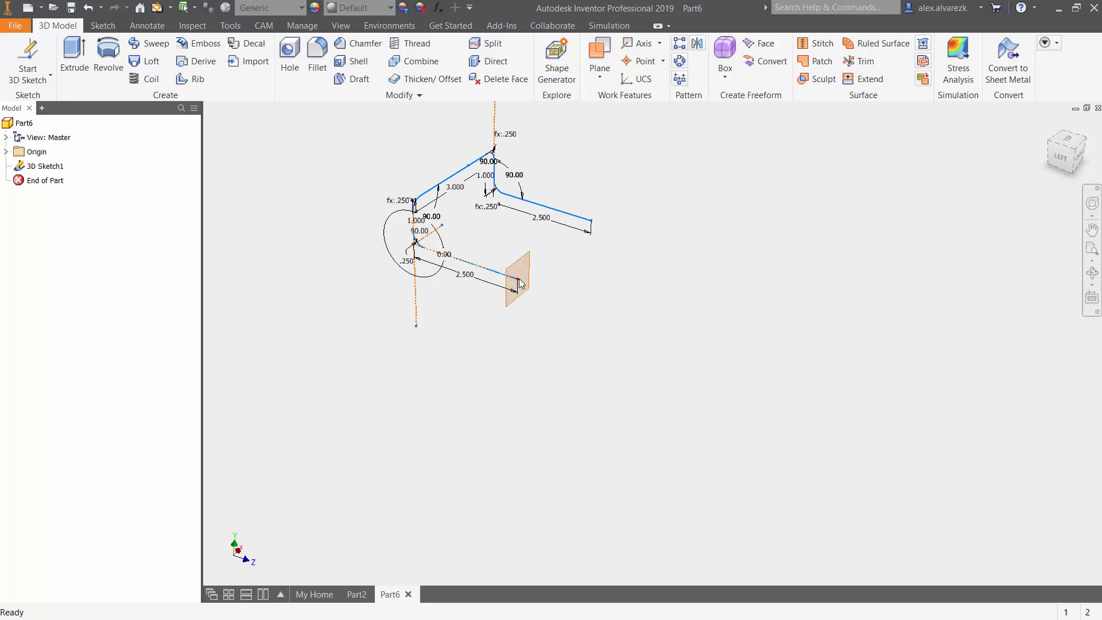
- Sketch a .125 in diameter circle on the work plane, centered on the path endpoint
left_click(102, 25)
left_click(107, 61)
left_click(482, 250)
left_click(612, 373)
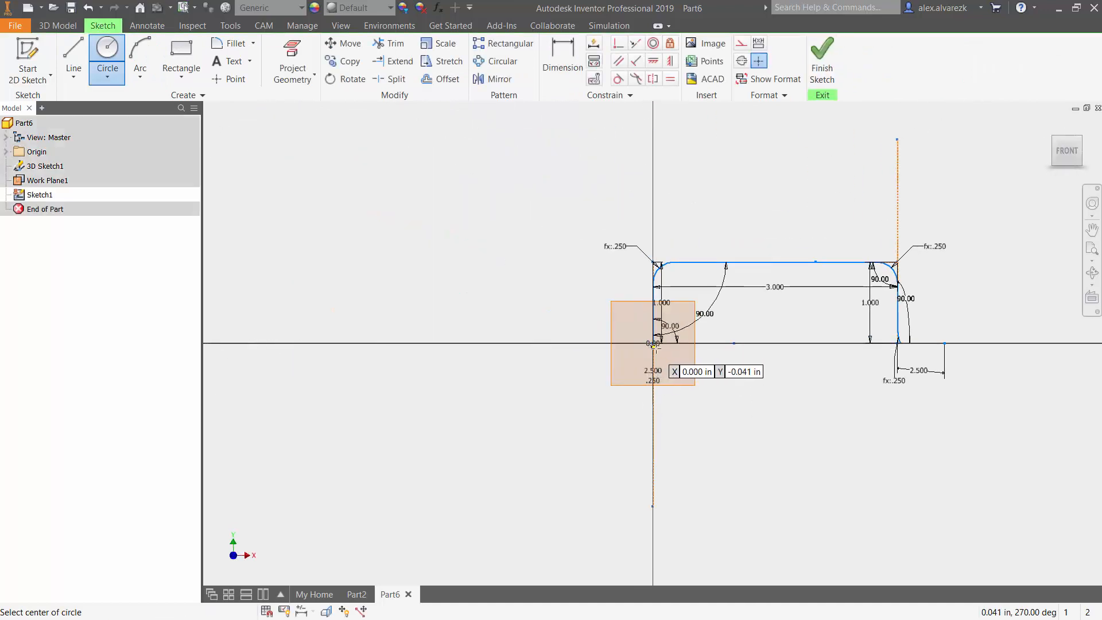
left_click(641, 332)
scroll(639, 346, "up", 5)
key("d")
left_click(634, 350)
left_click(597, 371)
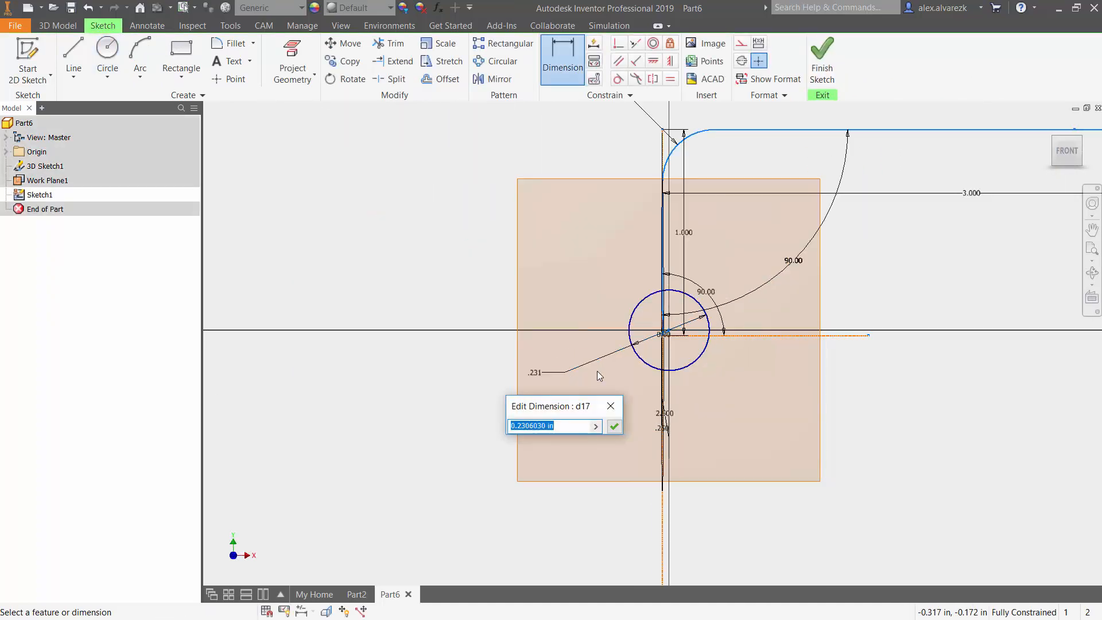
type(".125")
key("Return")
key("Escape")
left_click(823, 69)
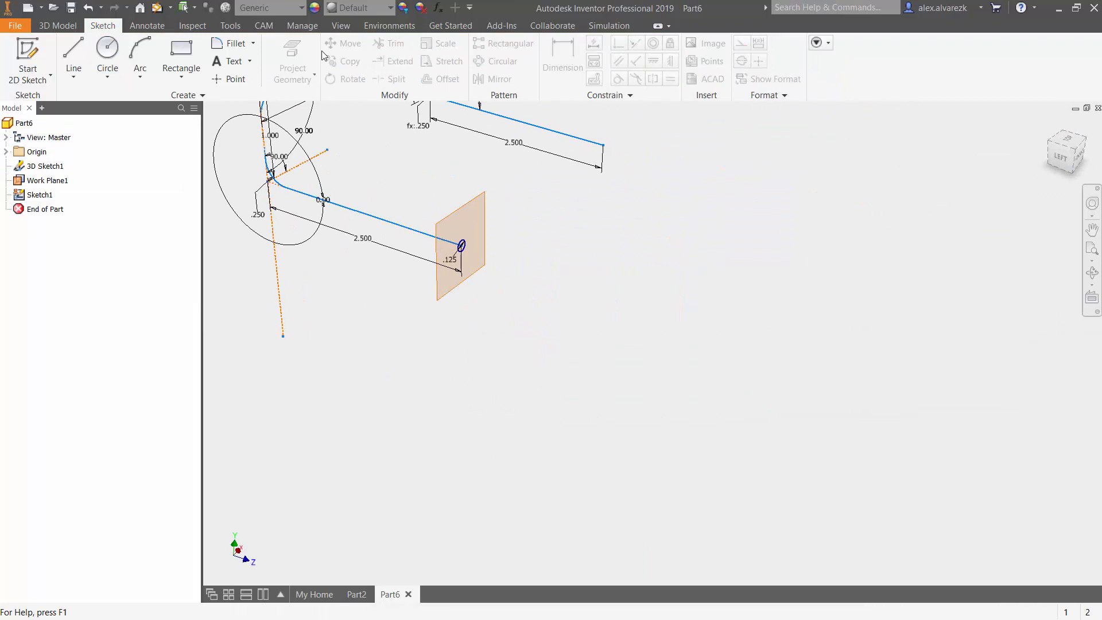
- Sweep the circle along the bent 3D path into a pipe
left_click(58, 26)
left_click(151, 44)
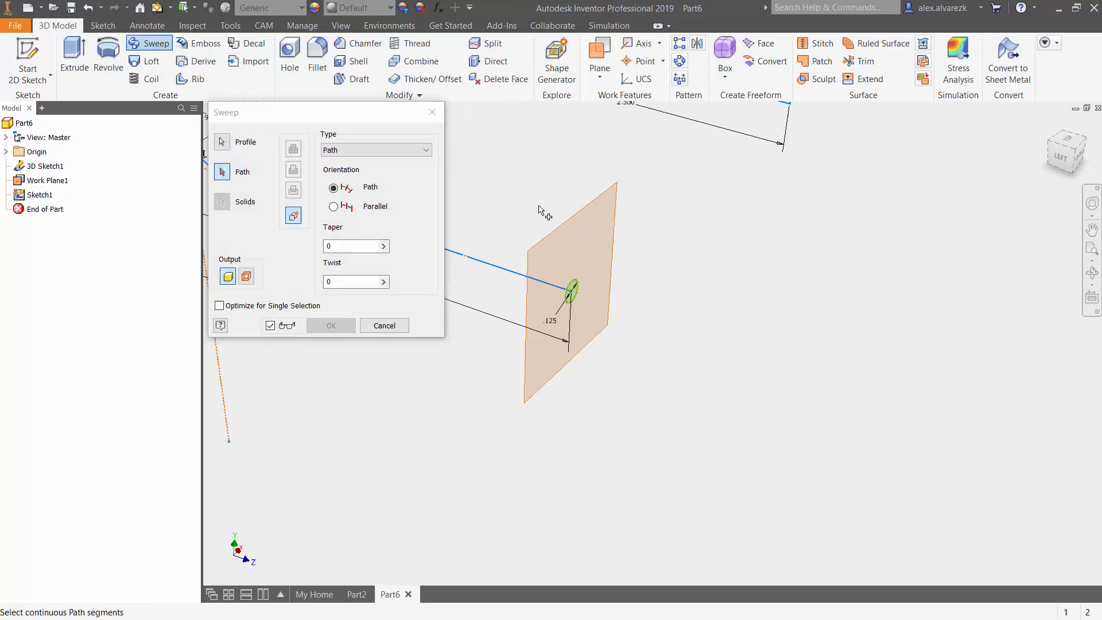
left_click(498, 268)
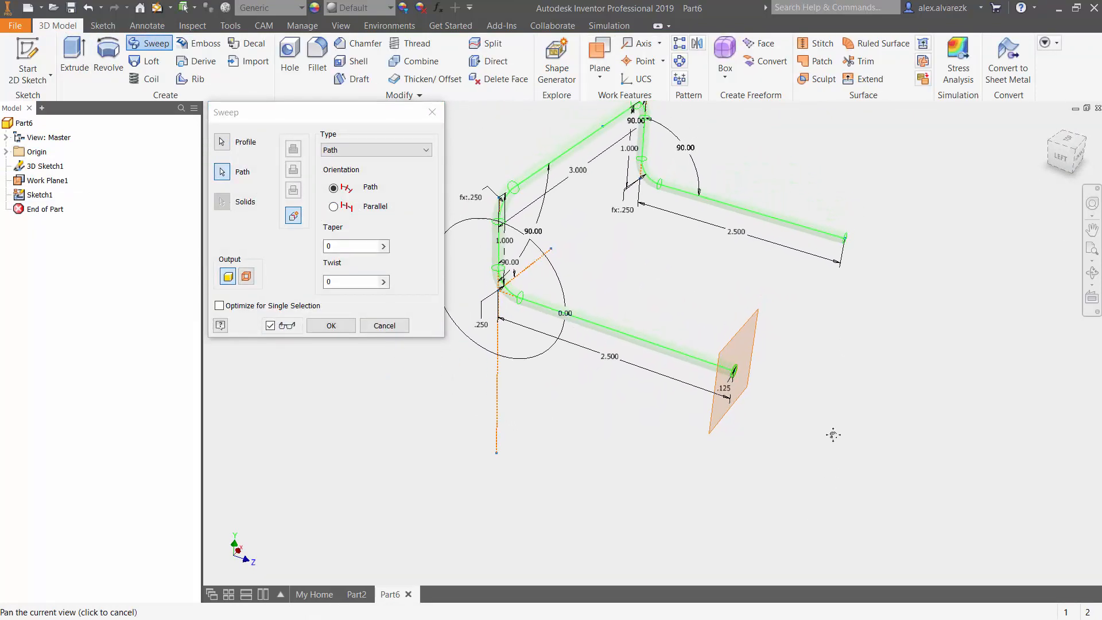
left_click(331, 325)
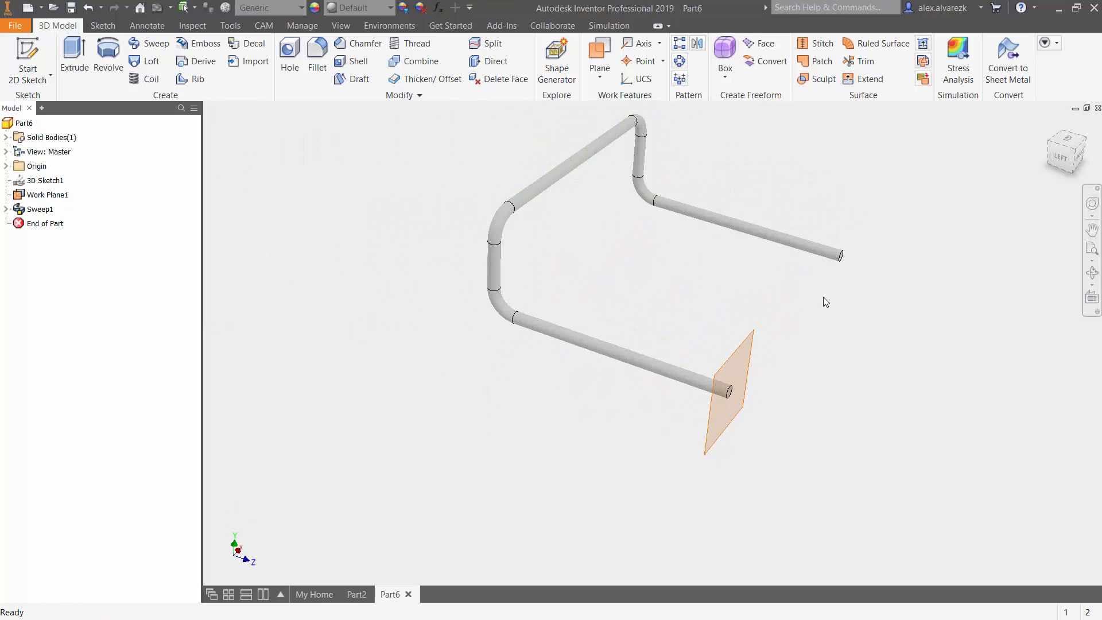
- Mirror the swept pipe about the work plane to complete the rack frame
left_click(697, 44)
left_click(617, 356)
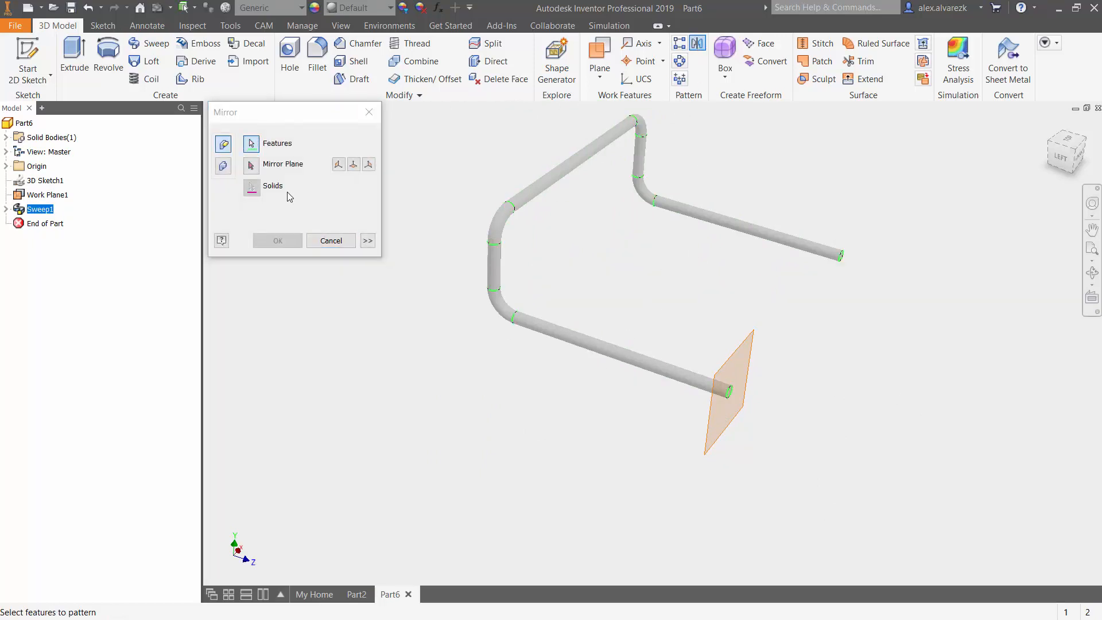
left_click(749, 345)
key("Return")
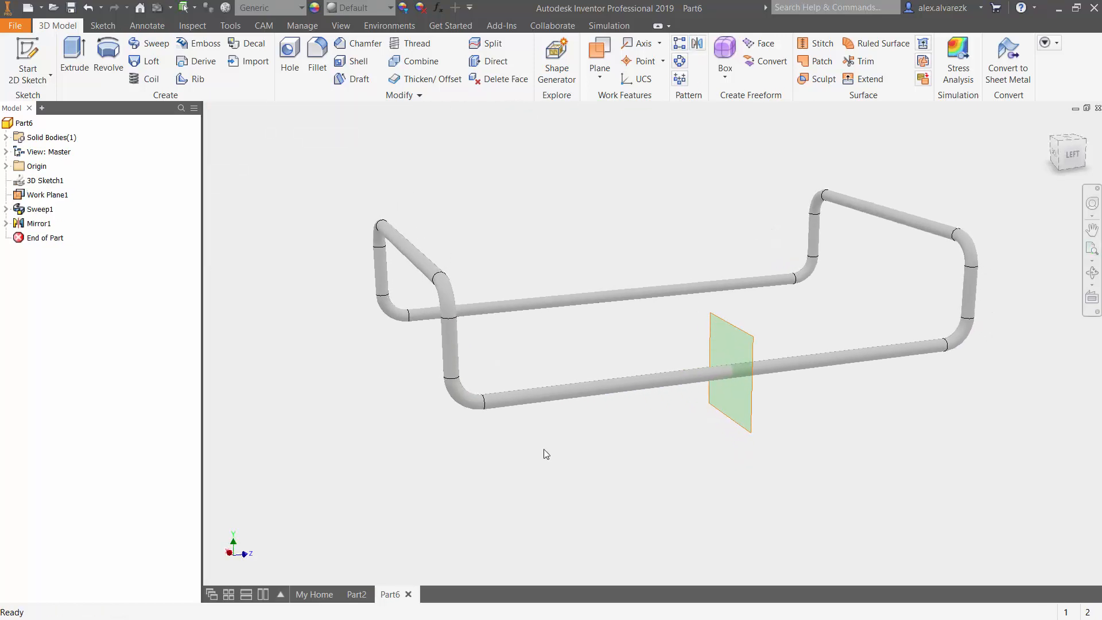